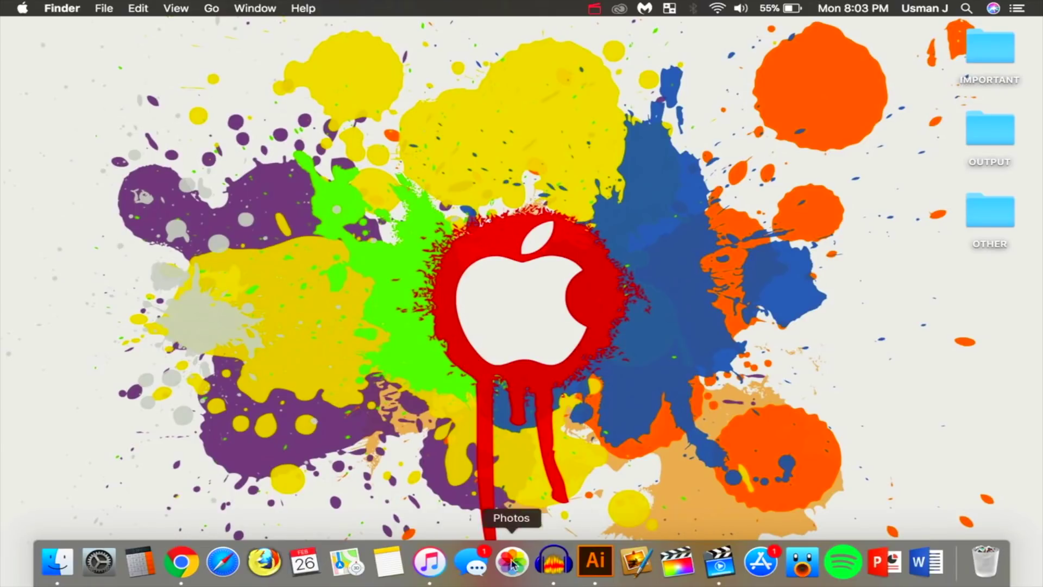
- Check the iPhone in iTunes, quit iTunes, then get Electra 1.0.1.ipa from coolstar.org/electra
{"action": "left_click", "coordinate": [430, 561]}
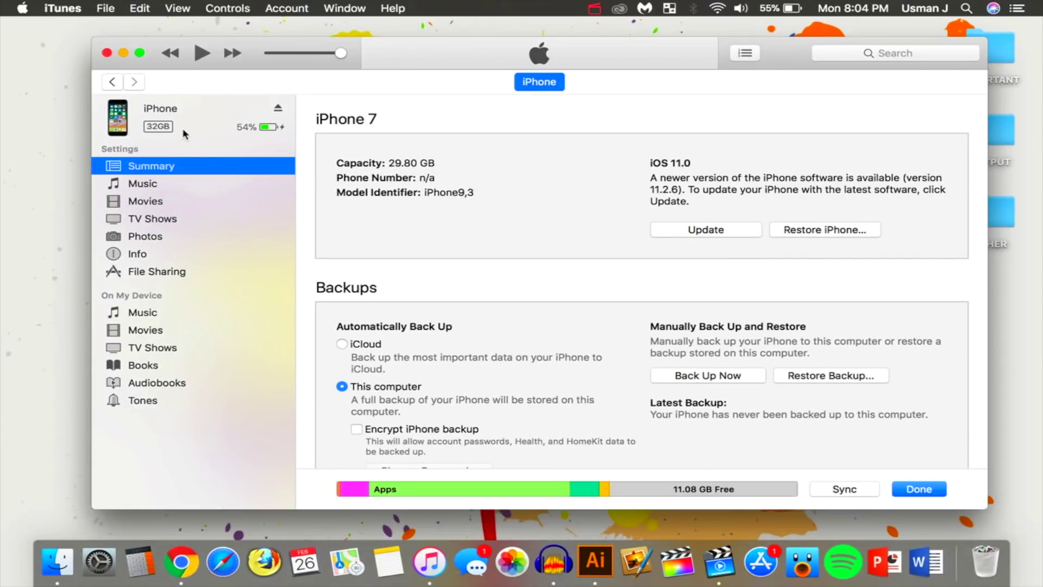
{"action": "left_click", "coordinate": [52, 9]}
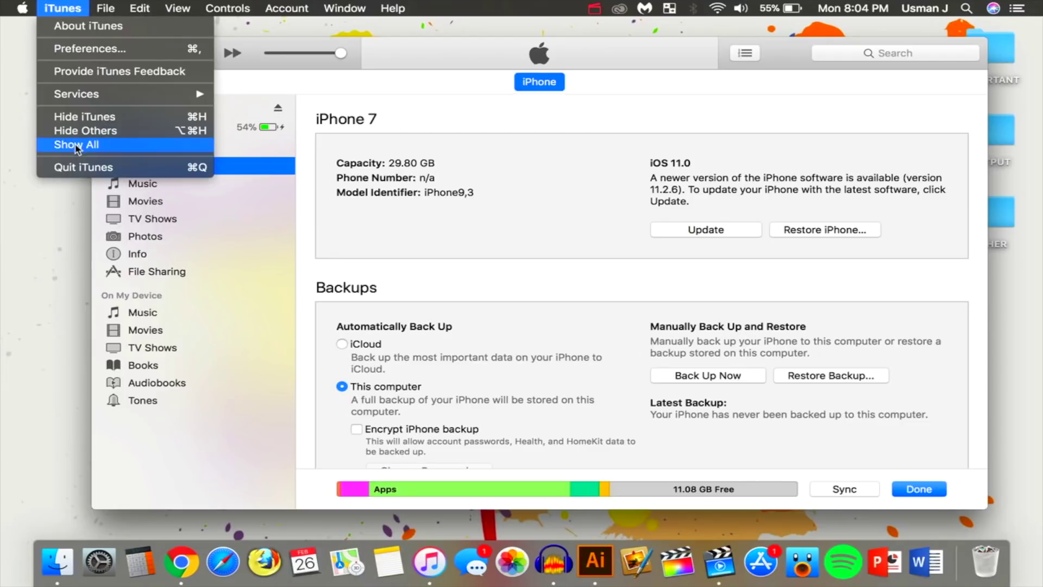
{"action": "left_click", "coordinate": [76, 168]}
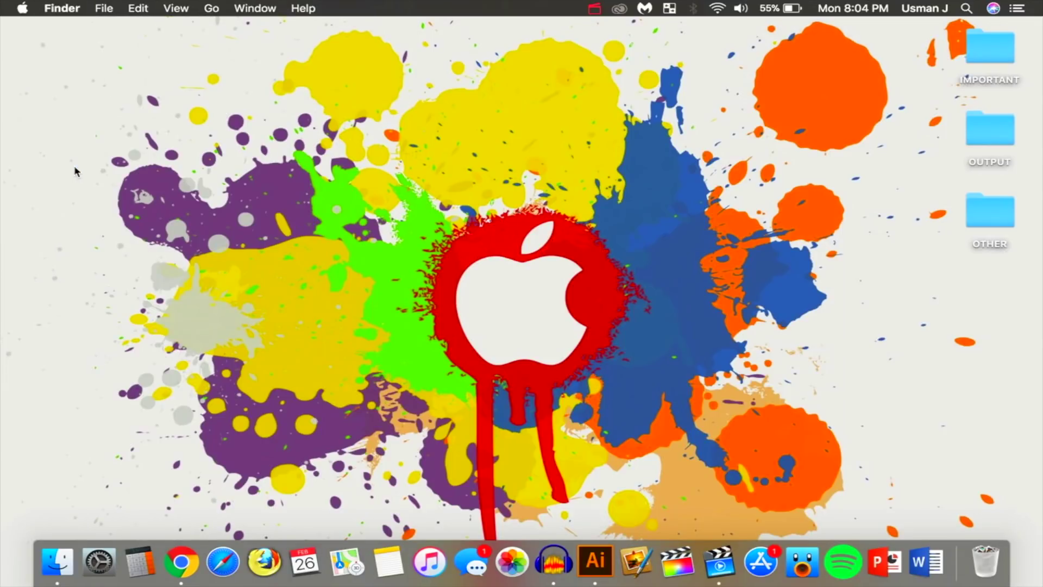
{"action": "left_click", "coordinate": [184, 567]}
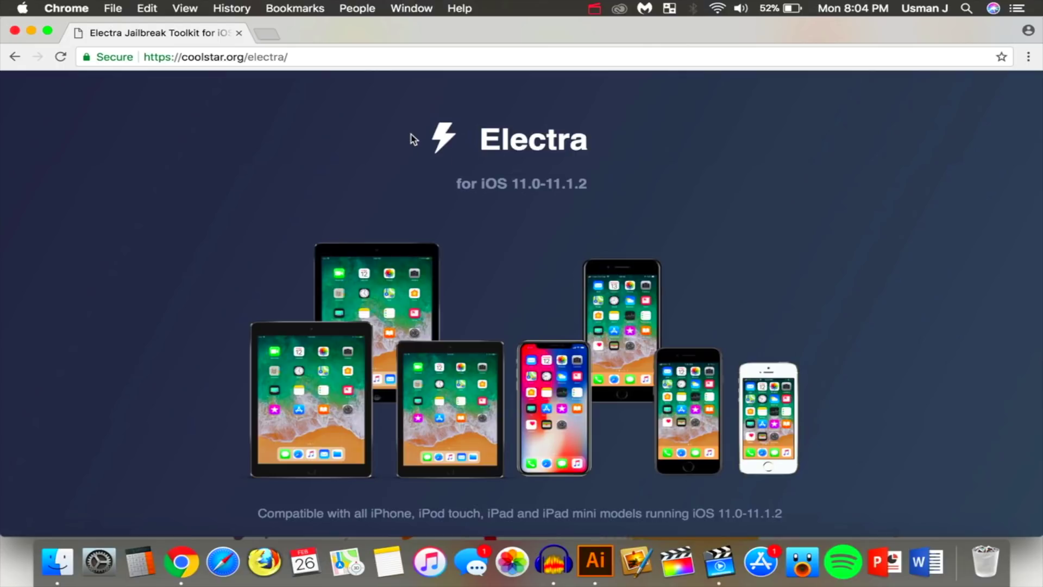
{"action": "scroll", "coordinate": [413, 140], "scroll_direction": "down", "scroll_amount": 5}
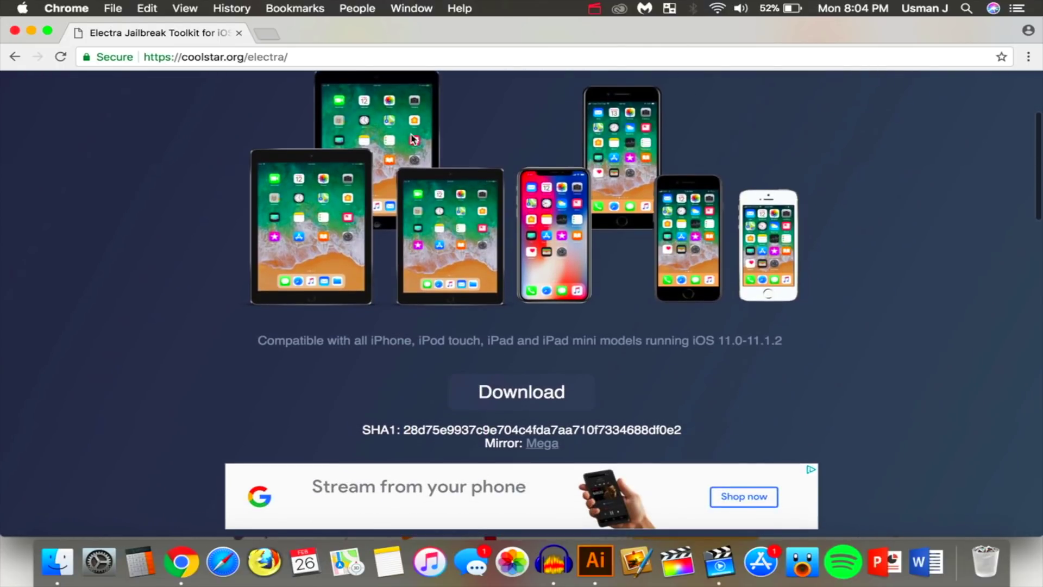
{"action": "scroll", "coordinate": [412, 139], "scroll_direction": "down", "scroll_amount": 3}
{"action": "scroll", "coordinate": [412, 139], "scroll_direction": "down", "scroll_amount": 8}
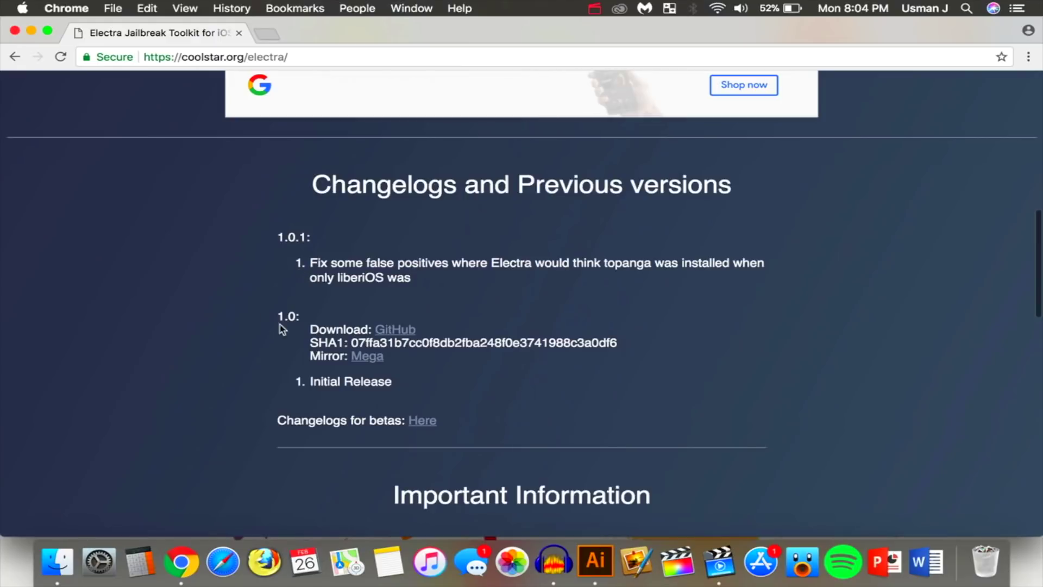
{"action": "scroll", "coordinate": [280, 328], "scroll_direction": "up", "scroll_amount": 2}
{"action": "scroll", "coordinate": [326, 269], "scroll_direction": "up", "scroll_amount": 5}
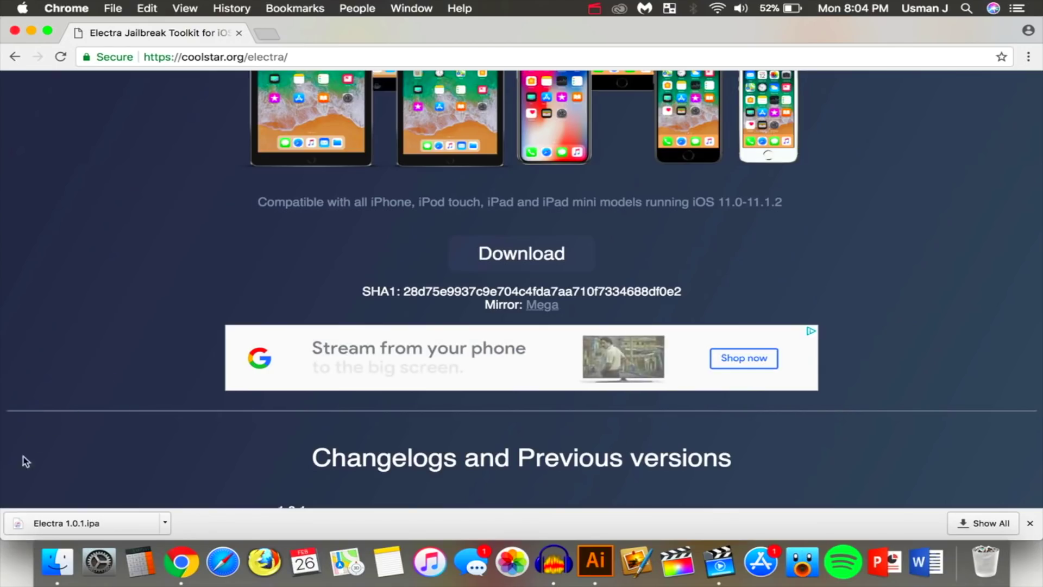
{"action": "mouse_move", "coordinate": [309, 36]}
{"action": "left_mouse_down"}
{"action": "mouse_move", "coordinate": [1035, 286]}
{"action": "mouse_move", "coordinate": [269, 33]}
{"action": "left_mouse_up"}
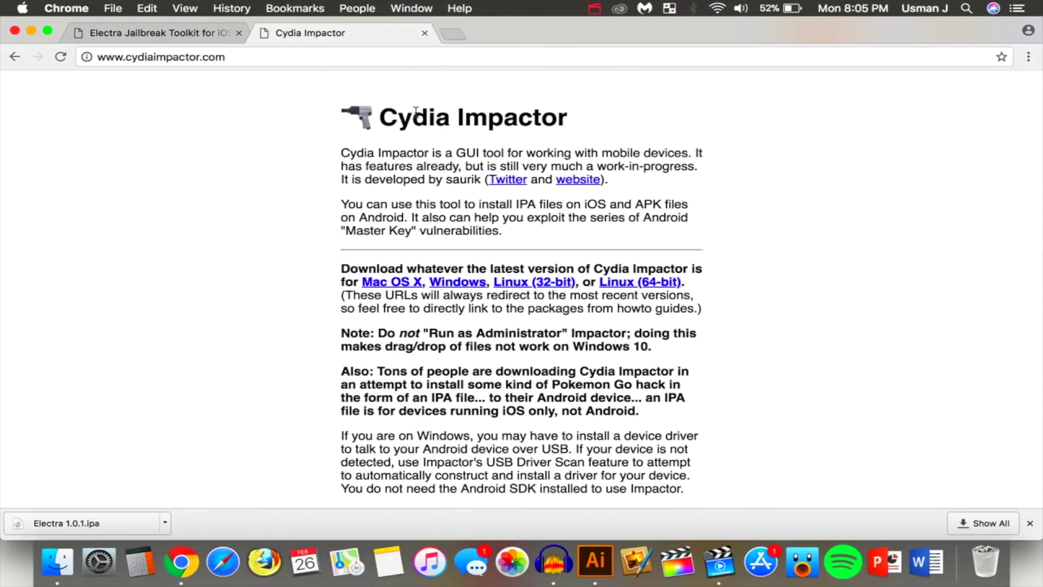
{"action": "scroll", "coordinate": [655, 304], "scroll_direction": "down", "scroll_amount": 2}
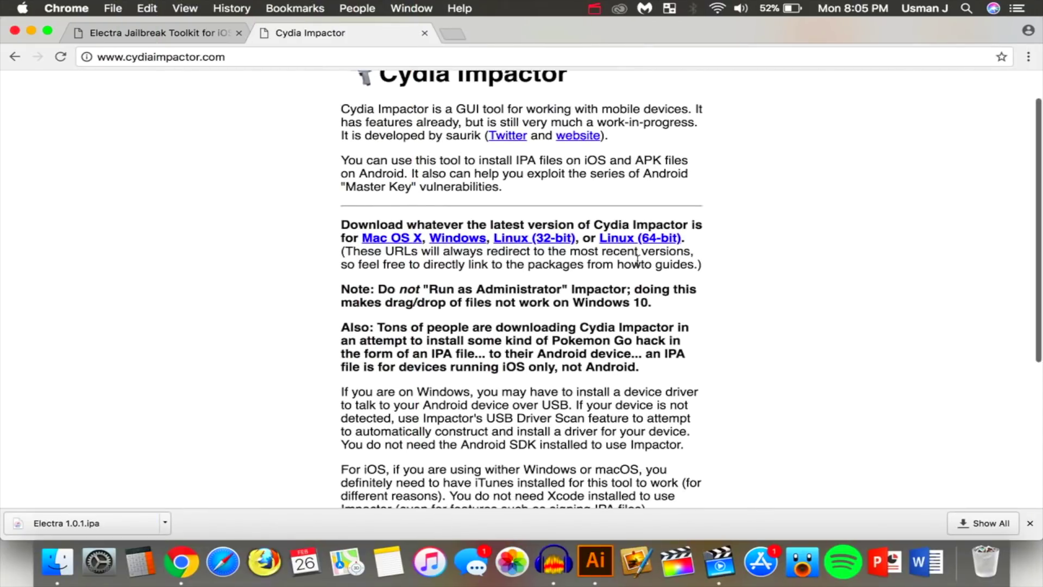
- Zoom in on the cydiaimpactor.com Mac OS X link, reset zoom, and quit Chrome
{"action": "key", "text": "super+plus"}
{"action": "key", "text": "super+plus"}
{"action": "key", "text": "super+plus"}
{"action": "key", "text": "super+plus"}
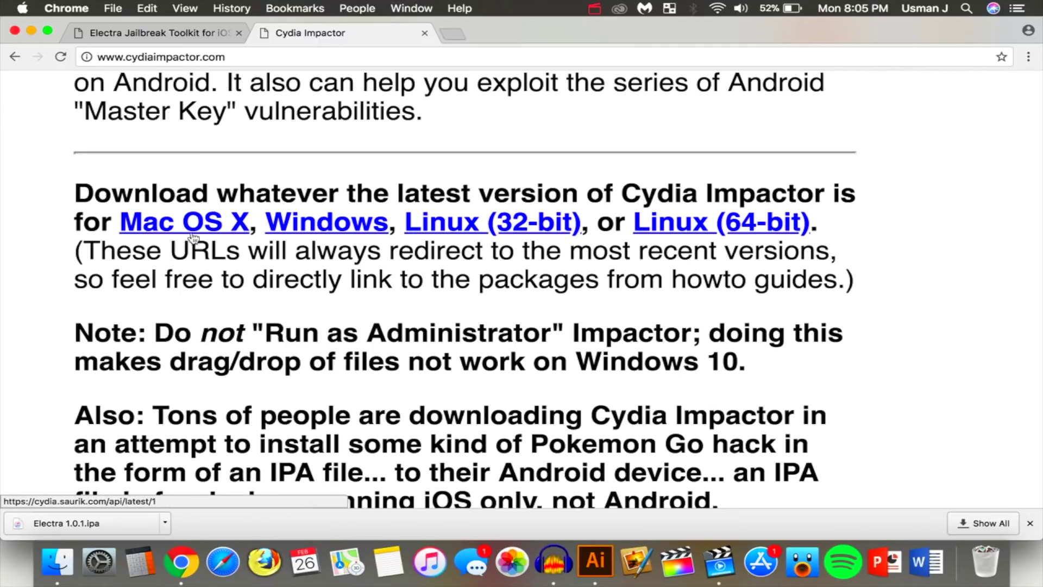
{"action": "key", "text": "super+0"}
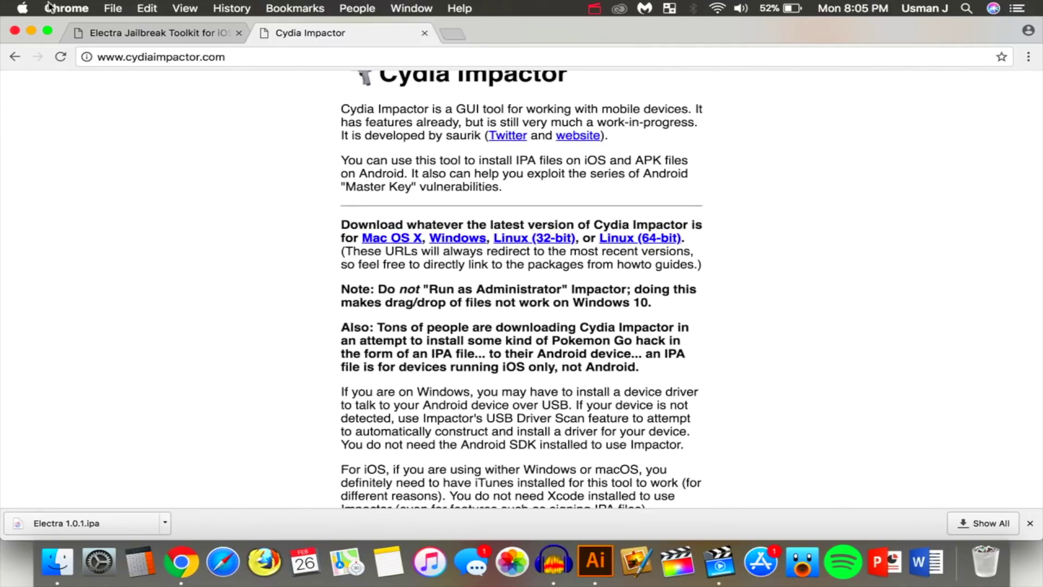
{"action": "left_click", "coordinate": [65, 8]}
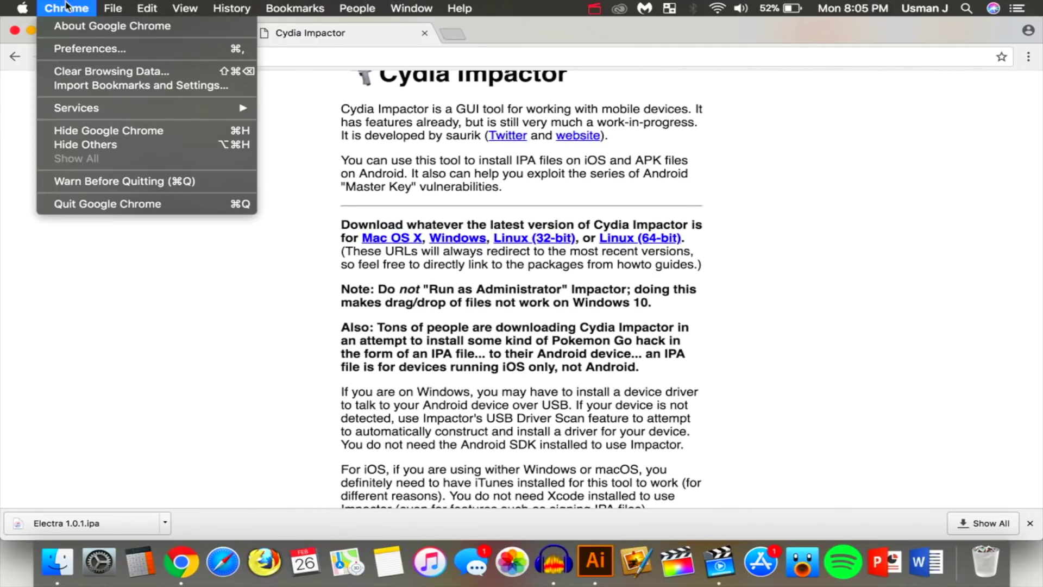
{"action": "left_click", "coordinate": [93, 204]}
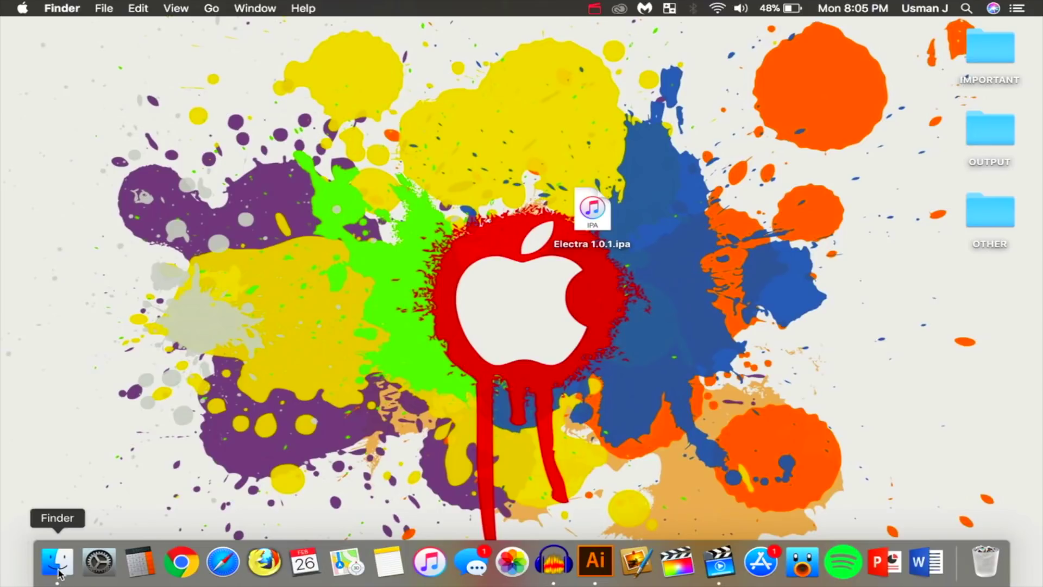
- Open Impactor from Finder's Applications folder using its right-click Open option
{"action": "left_click", "coordinate": [59, 562]}
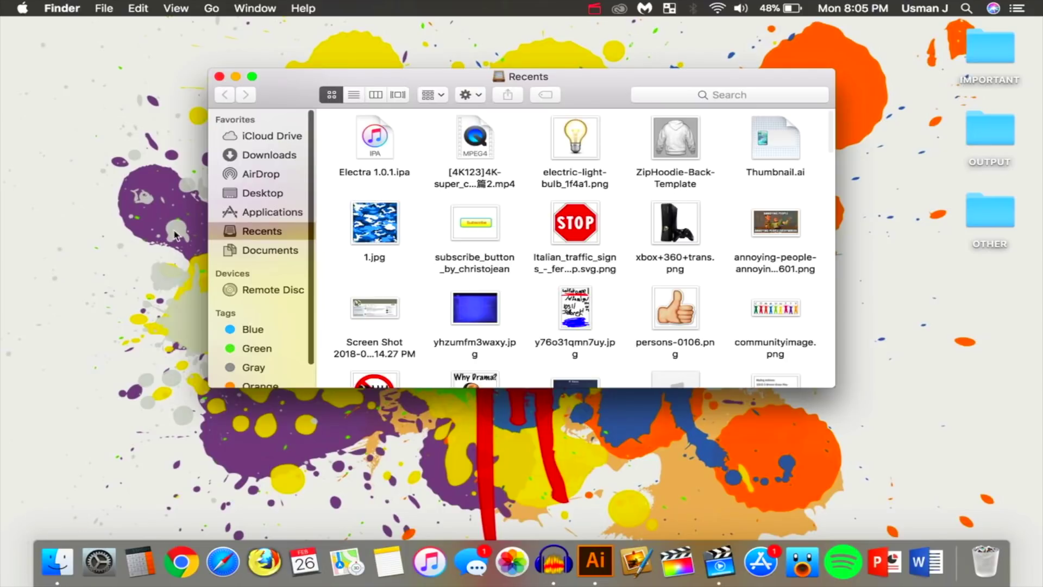
{"action": "left_click", "coordinate": [273, 212]}
{"action": "scroll", "coordinate": [590, 199], "scroll_direction": "up", "scroll_amount": 2}
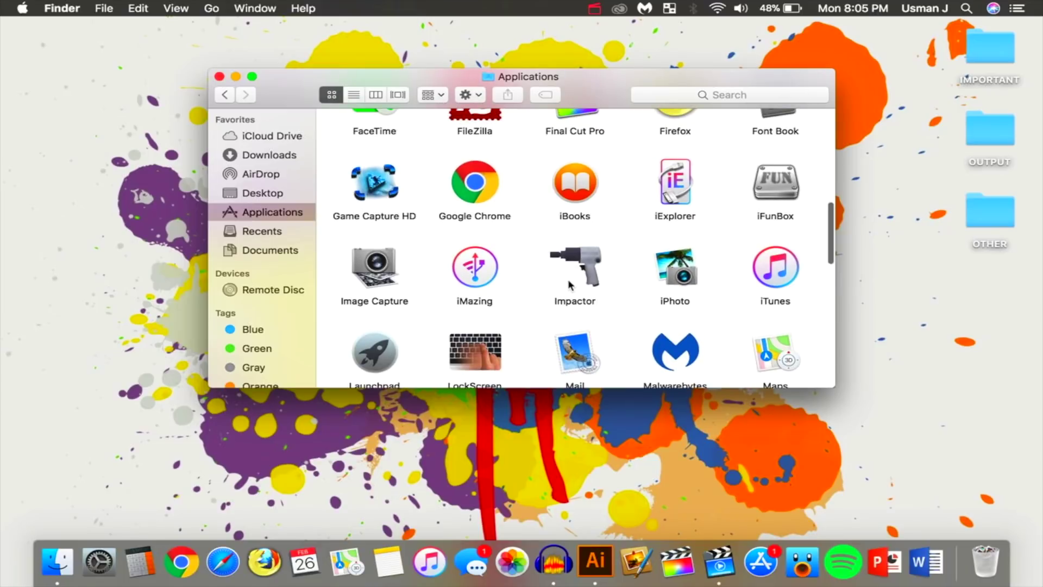
{"action": "scroll", "coordinate": [589, 199], "scroll_direction": "down", "scroll_amount": 3}
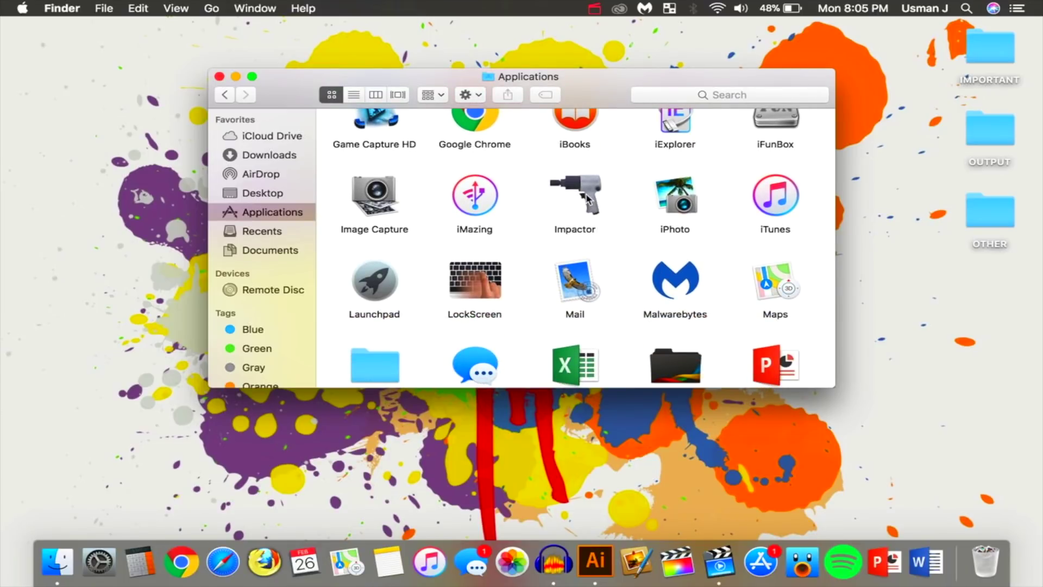
{"action": "right_click", "coordinate": [570, 197]}
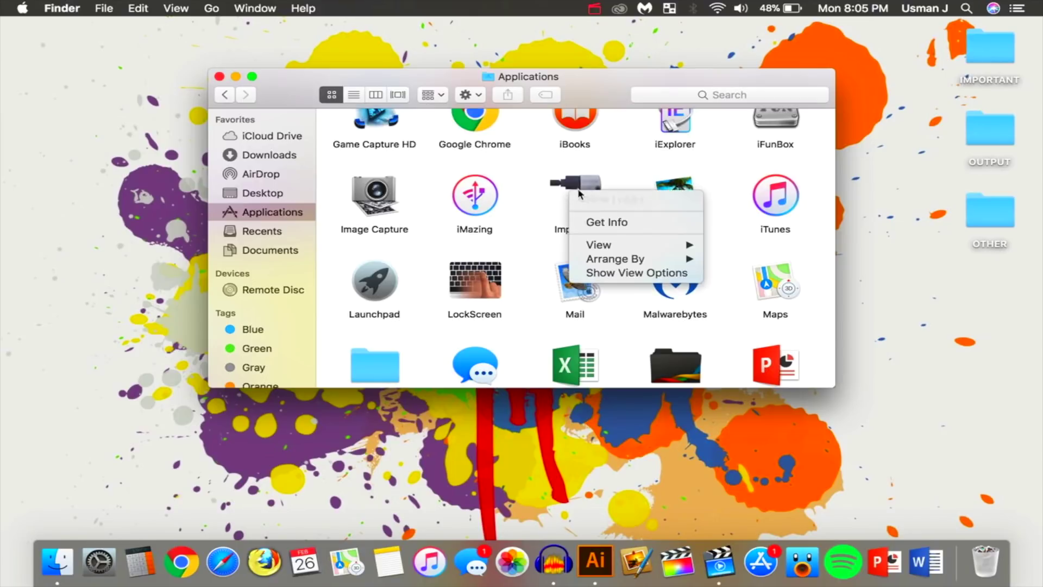
{"action": "right_click", "coordinate": [591, 191]}
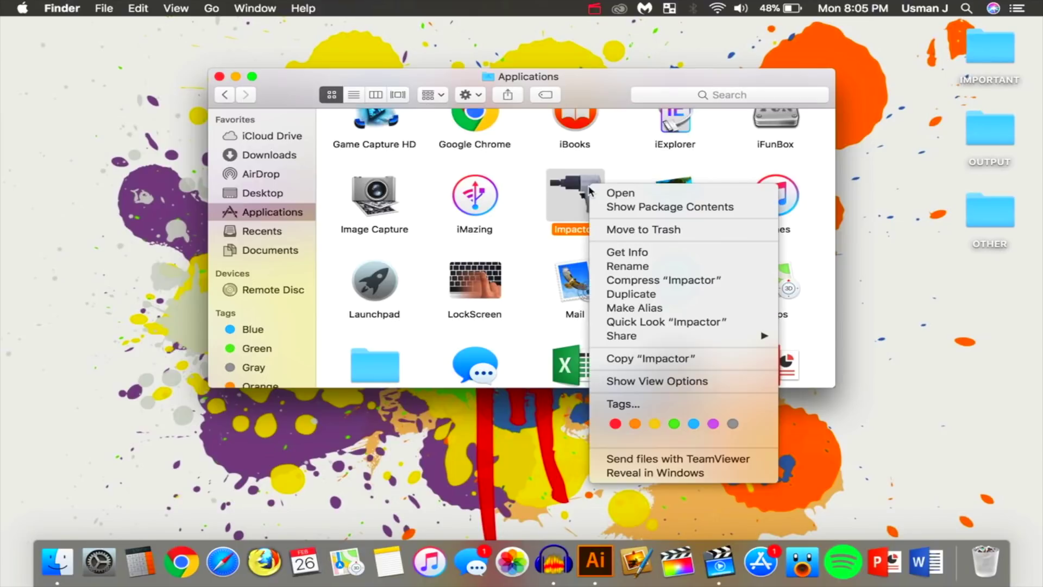
{"action": "left_click", "coordinate": [617, 194]}
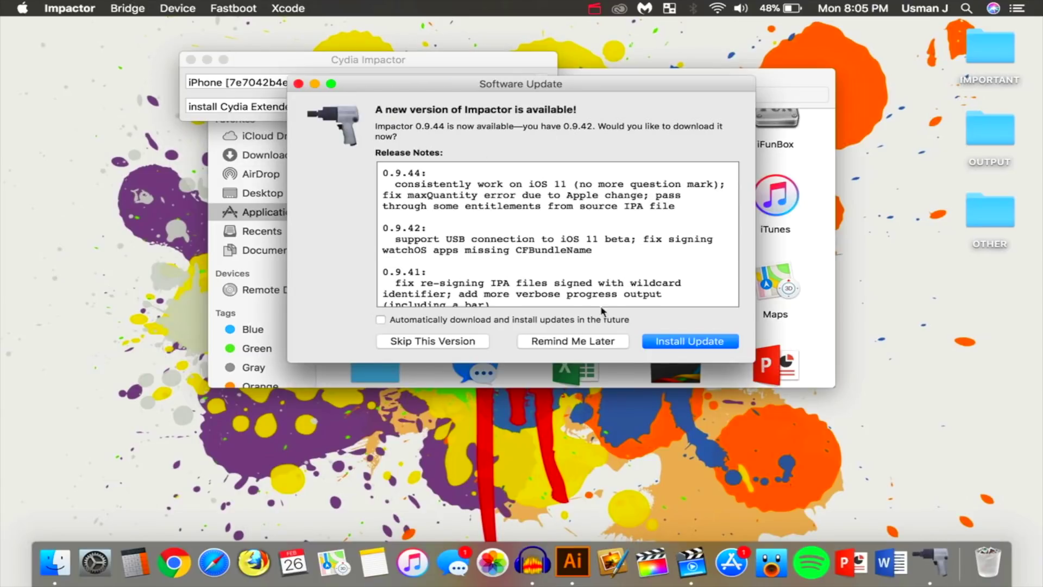
- Install the Impactor 0.9.44 update, close the Applications window, and centre the Impactor window
{"action": "left_click", "coordinate": [691, 341]}
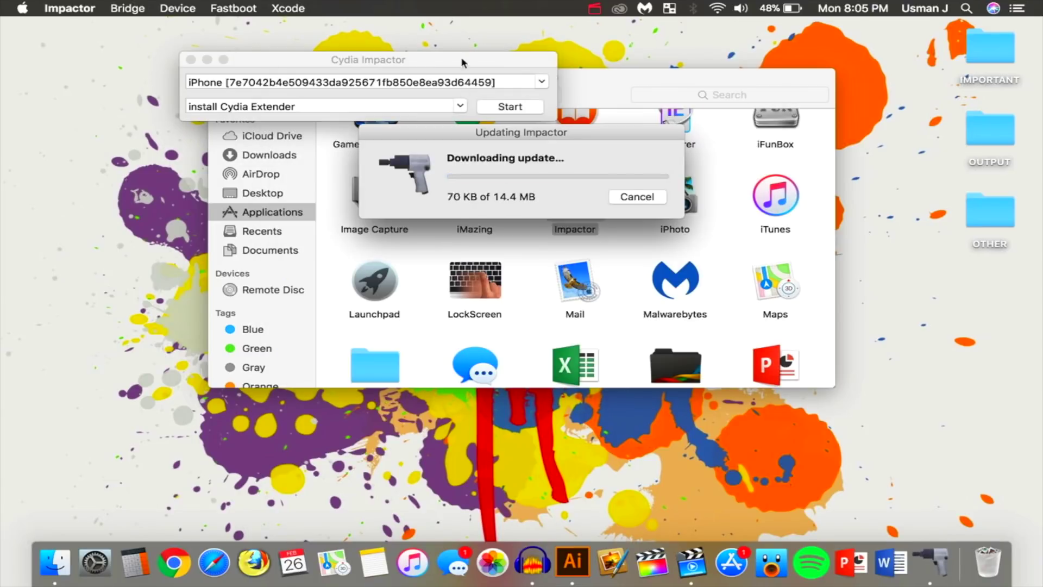
{"action": "left_click_drag", "start_coordinate": [405, 59], "coordinate": [575, 250]}
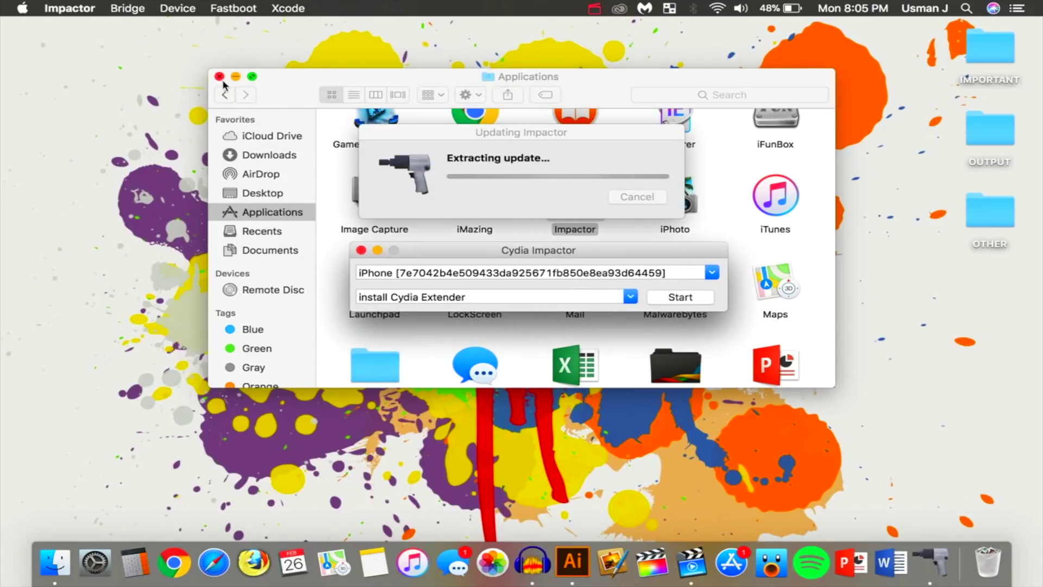
{"action": "left_click", "coordinate": [220, 77]}
{"action": "mouse_move", "coordinate": [462, 255]}
{"action": "left_mouse_down"}
{"action": "mouse_move", "coordinate": [529, 147]}
{"action": "mouse_move", "coordinate": [526, 243]}
{"action": "left_mouse_up"}
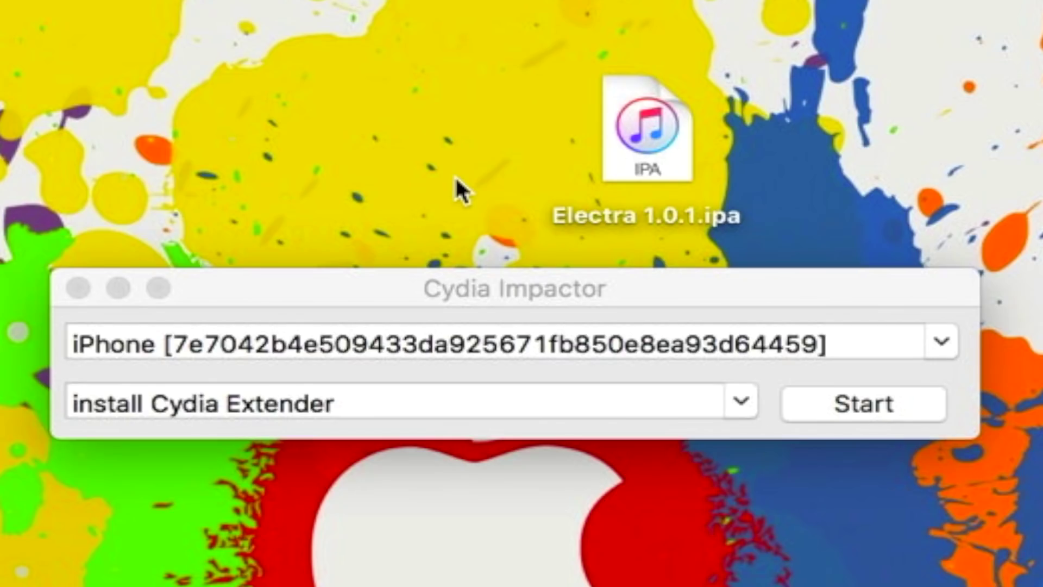
- Drop Electra 1.0.1.ipa onto Impactor and confirm the Apple ID username and password
{"action": "mouse_move", "coordinate": [634, 159]}
{"action": "left_mouse_down"}
{"action": "mouse_move", "coordinate": [592, 186]}
{"action": "mouse_move", "coordinate": [422, 191]}
{"action": "left_mouse_up"}
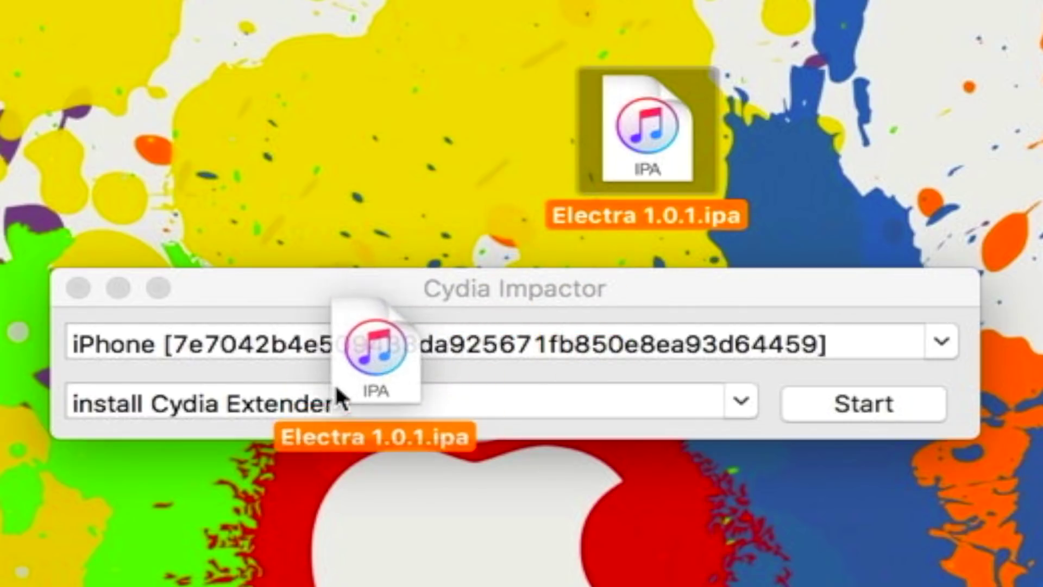
{"action": "left_click_drag", "start_coordinate": [423, 192], "coordinate": [326, 408]}
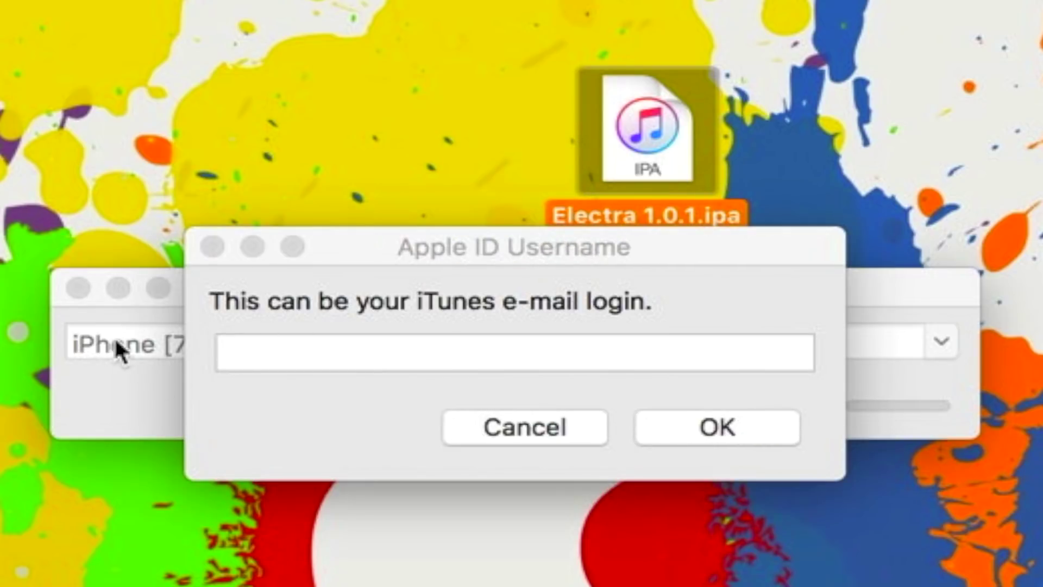
{"action": "left_click", "coordinate": [297, 347]}
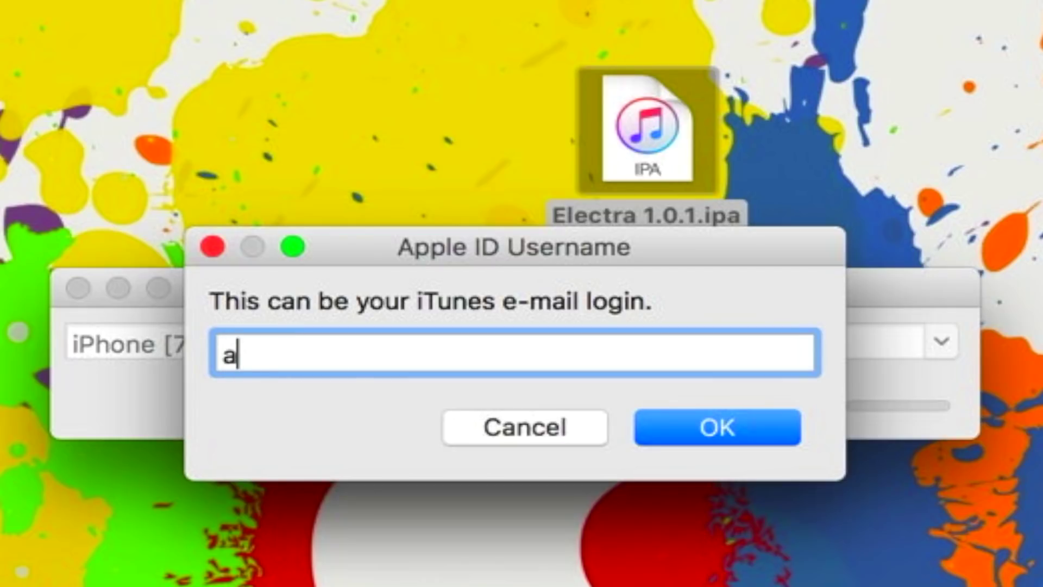
{"action": "key", "text": "Return"}
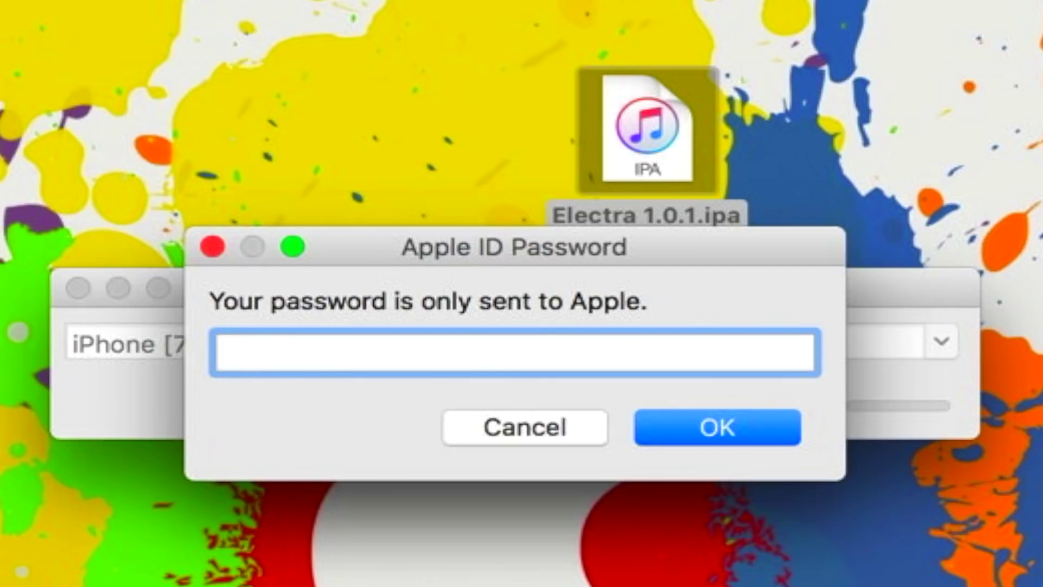
{"action": "key", "text": "Return"}
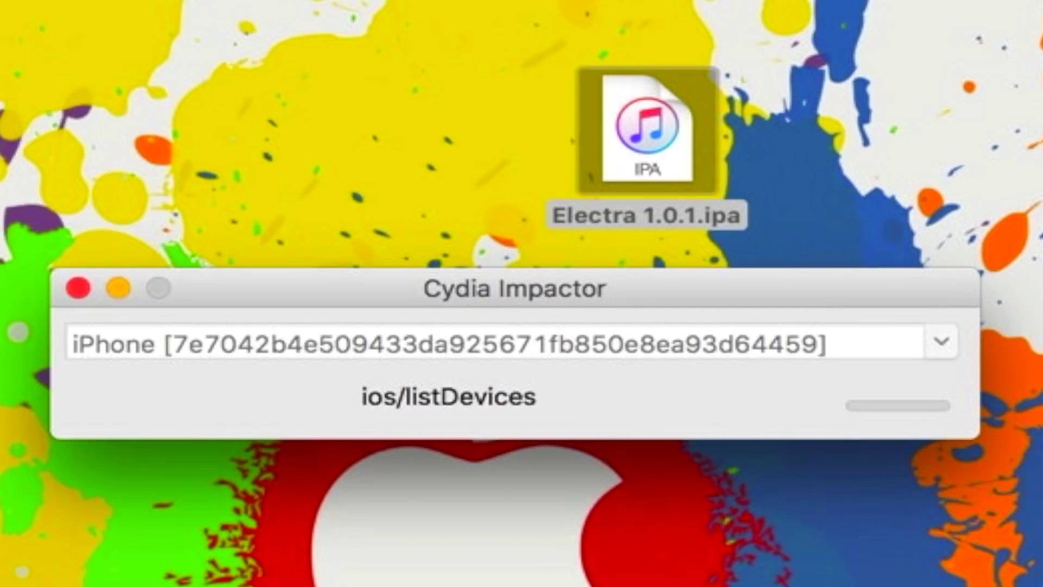